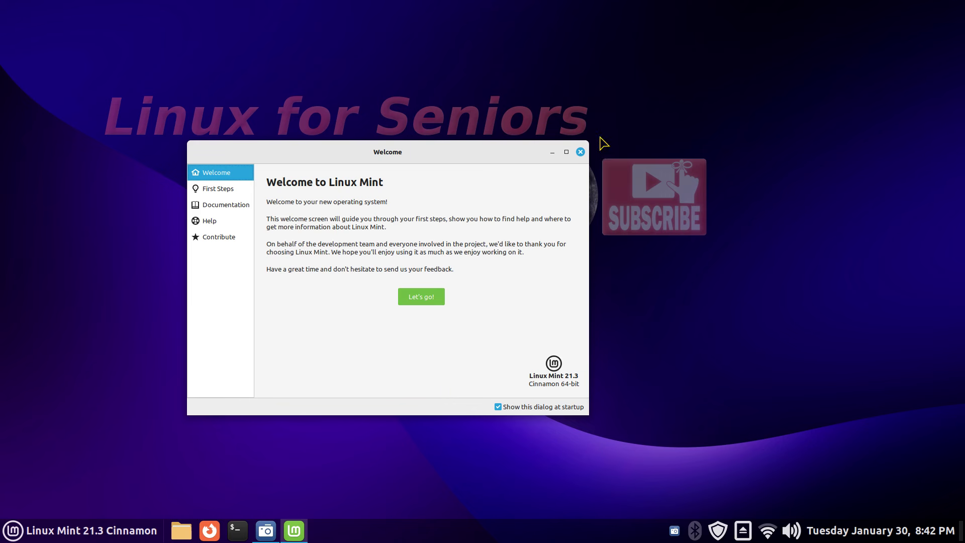
Step: Close the Welcome to Linux Mint window
{"action": "left_click", "coordinate": [580, 152]}
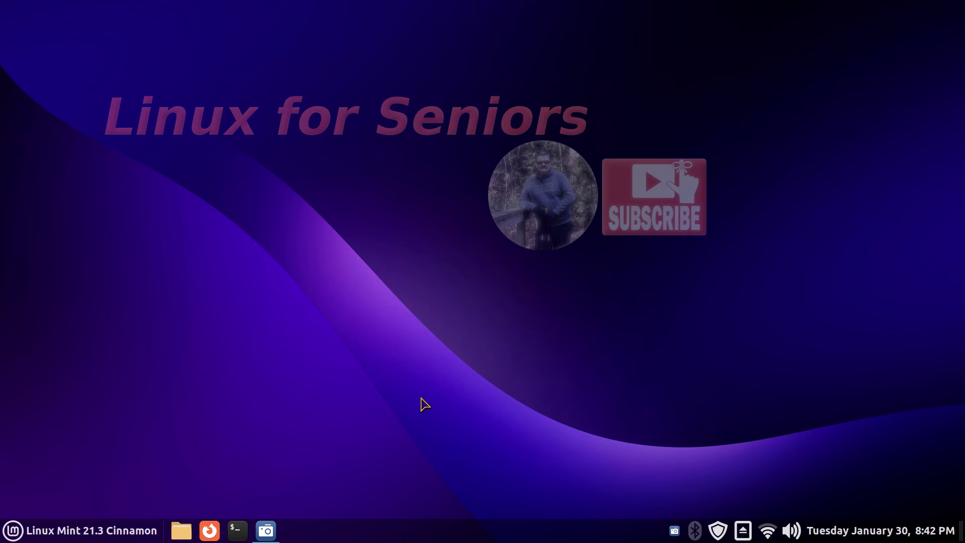
Step: Bring up Nemo's shortcuts help with Ctrl+F1, view pages 2, 3 and 2, then close it
{"action": "key", "text": "ctrl+F1"}
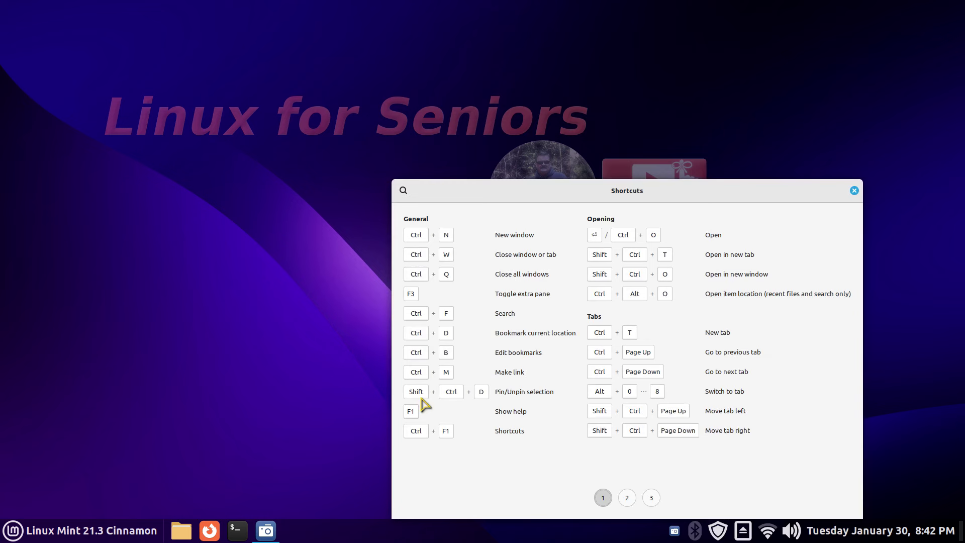
{"action": "left_click_drag", "start_coordinate": [482, 192], "coordinate": [247, 153]}
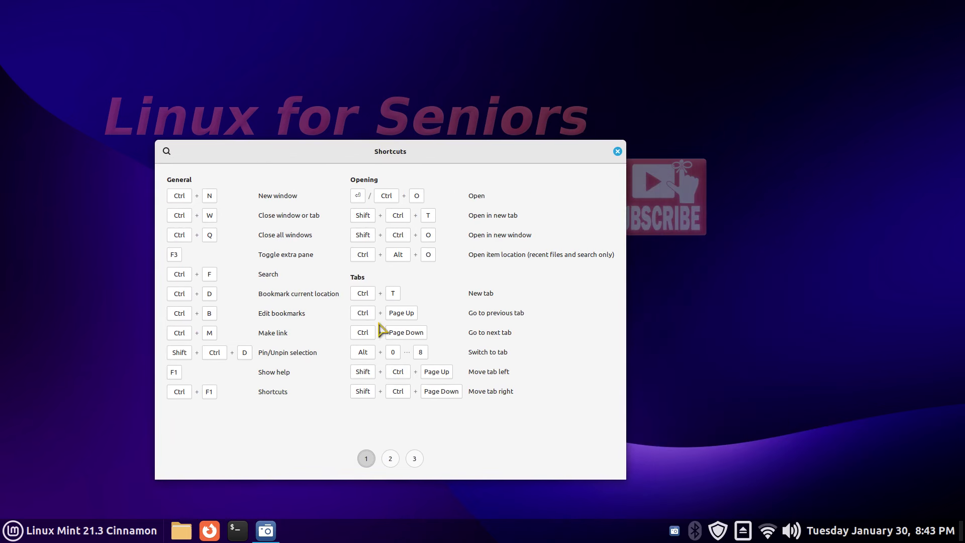
{"action": "left_click", "coordinate": [396, 459]}
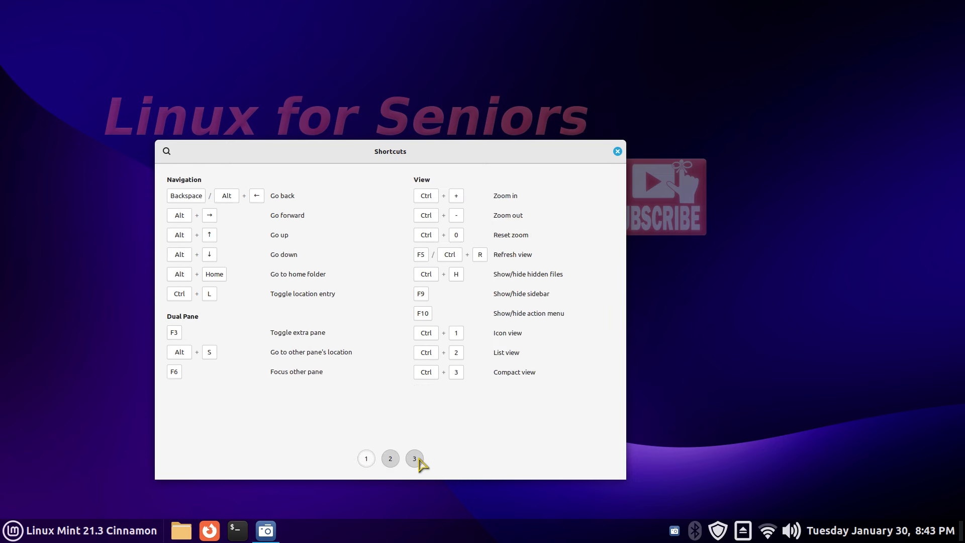
{"action": "left_click", "coordinate": [415, 459]}
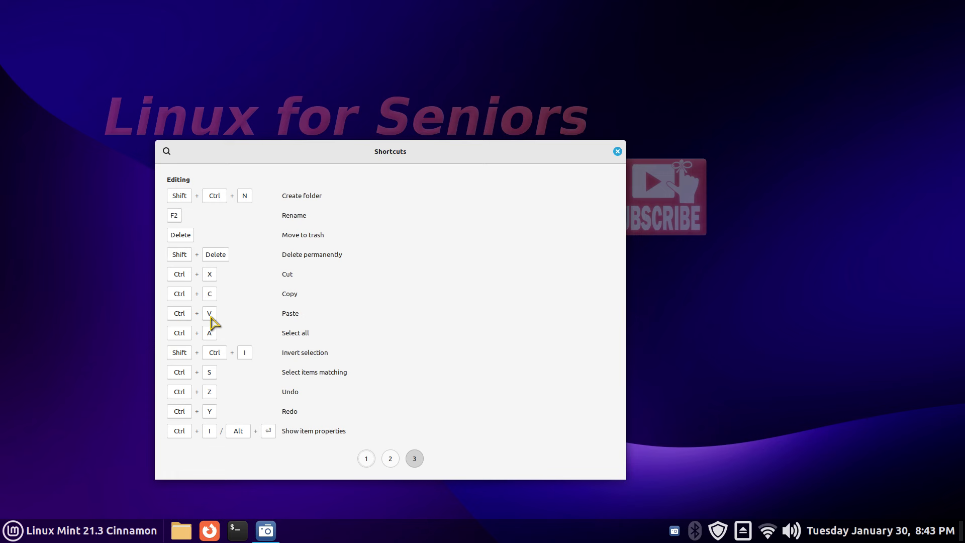
{"action": "left_click", "coordinate": [390, 459]}
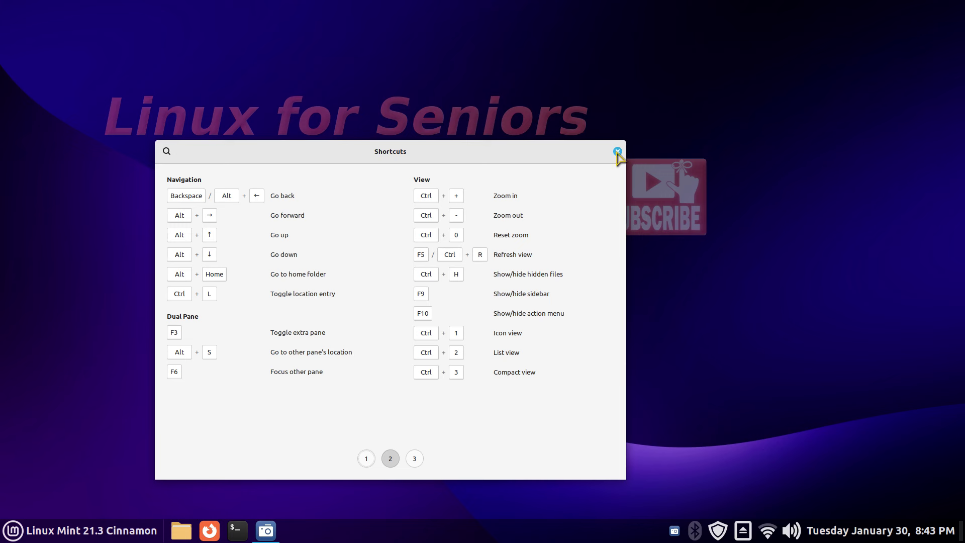
{"action": "left_click", "coordinate": [617, 152]}
Step: Open System Settings from the panel menu and go to Keyboard's Shortcuts tab
{"action": "right_click", "coordinate": [388, 540]}
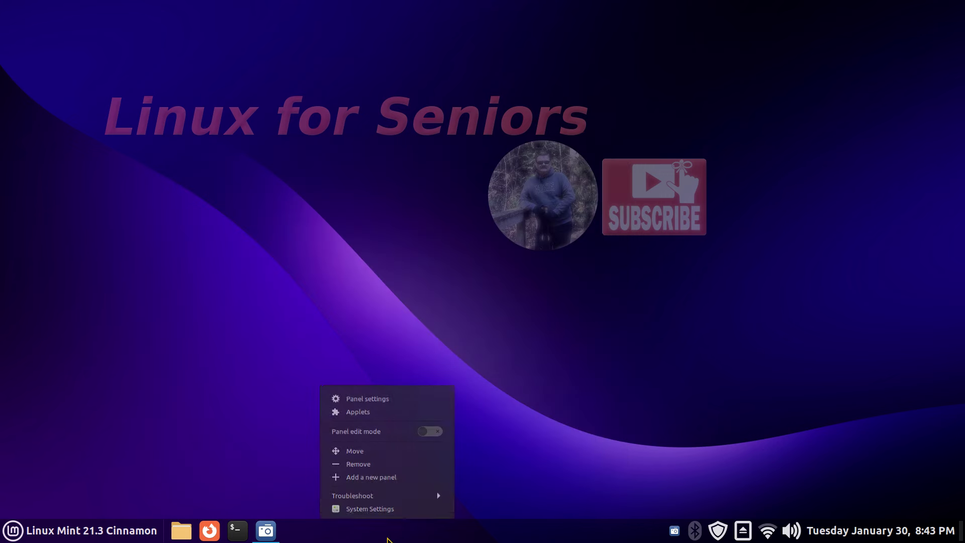
{"action": "left_click", "coordinate": [417, 509]}
{"action": "scroll", "coordinate": [511, 354], "scroll_direction": "down", "scroll_amount": 5}
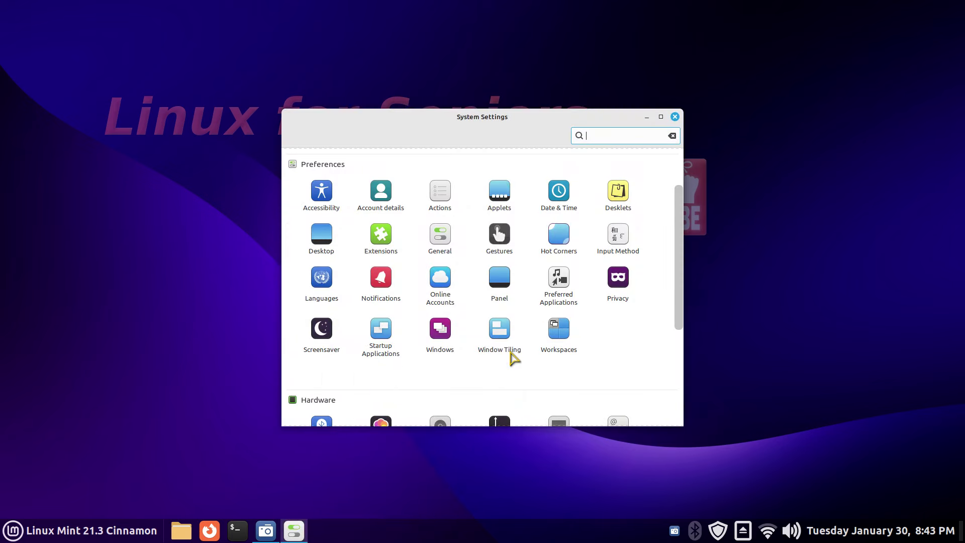
{"action": "left_click", "coordinate": [615, 310]}
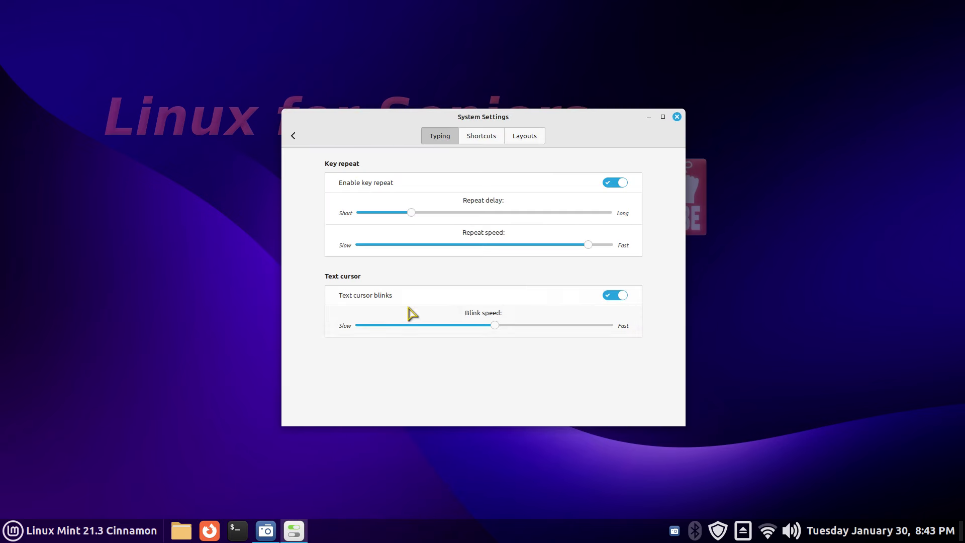
{"action": "left_click", "coordinate": [485, 141]}
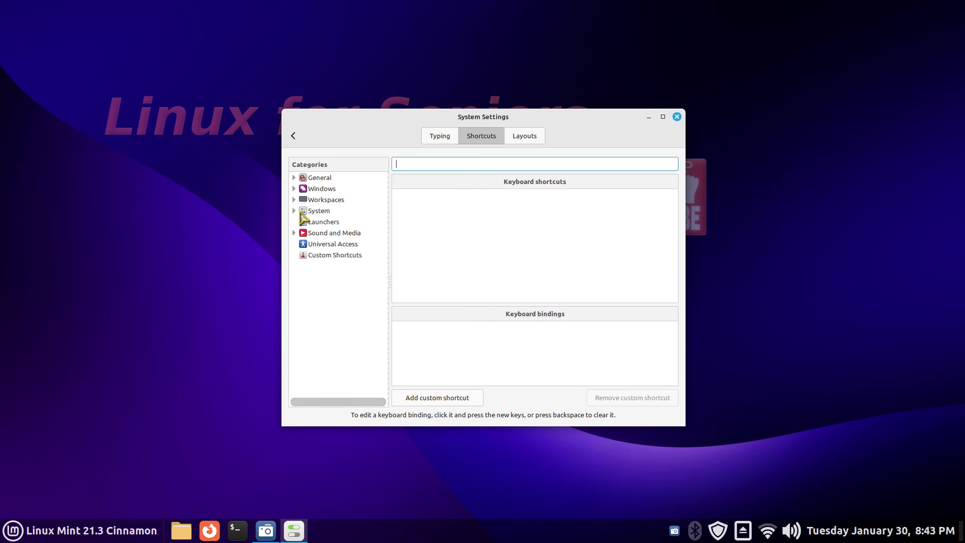
Step: List System shortcuts, view Log out and Shut down bindings, and test Ctrl+Alt+End
{"action": "left_click", "coordinate": [303, 214]}
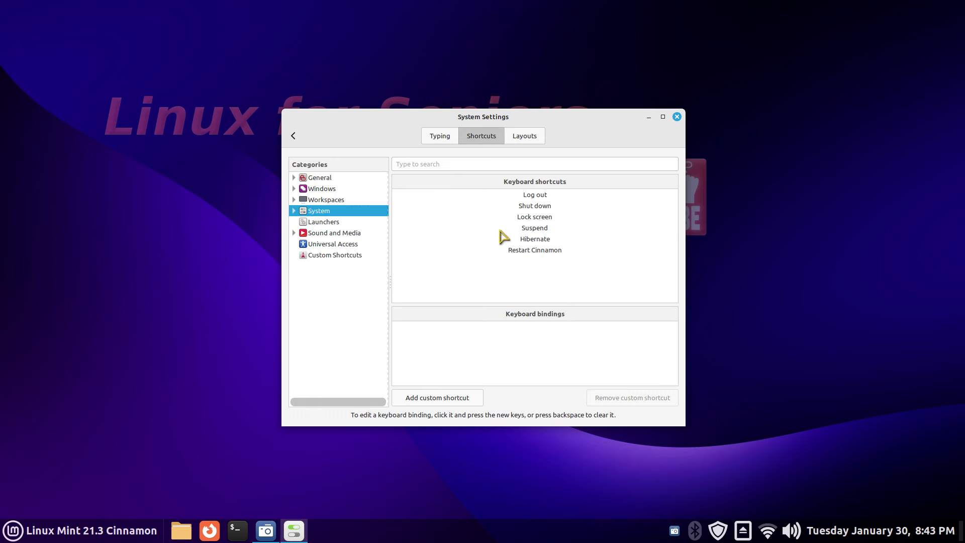
{"action": "left_click", "coordinate": [535, 196]}
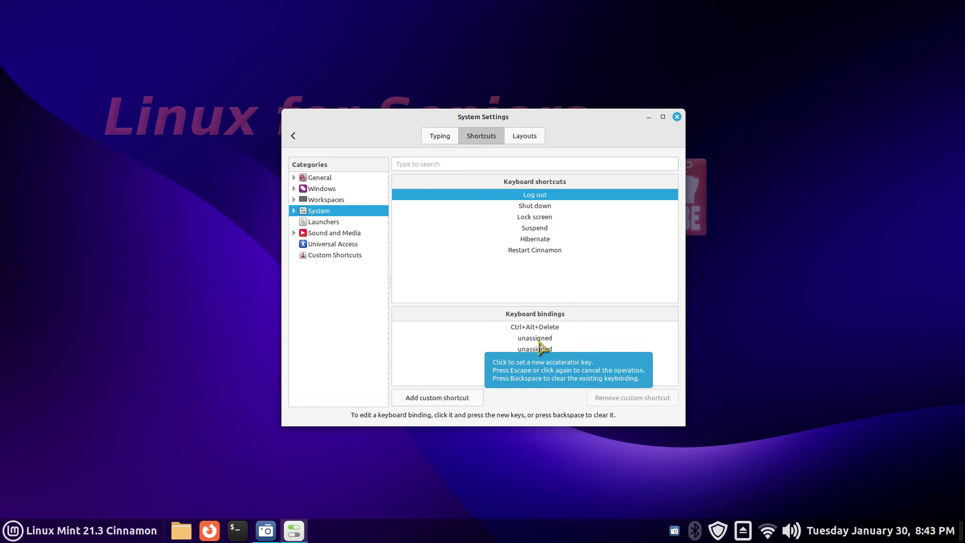
{"action": "left_click", "coordinate": [535, 206]}
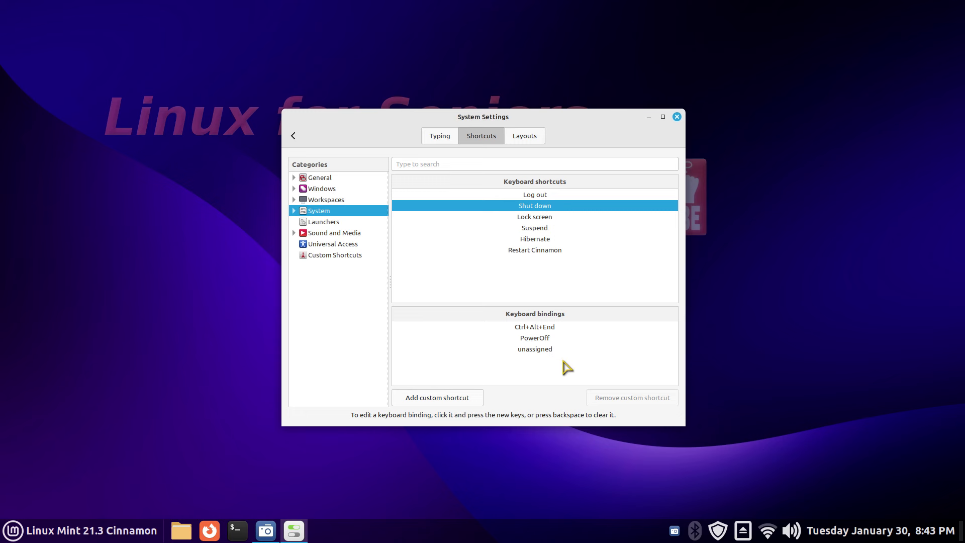
{"action": "key", "text": "ctrl+alt+End"}
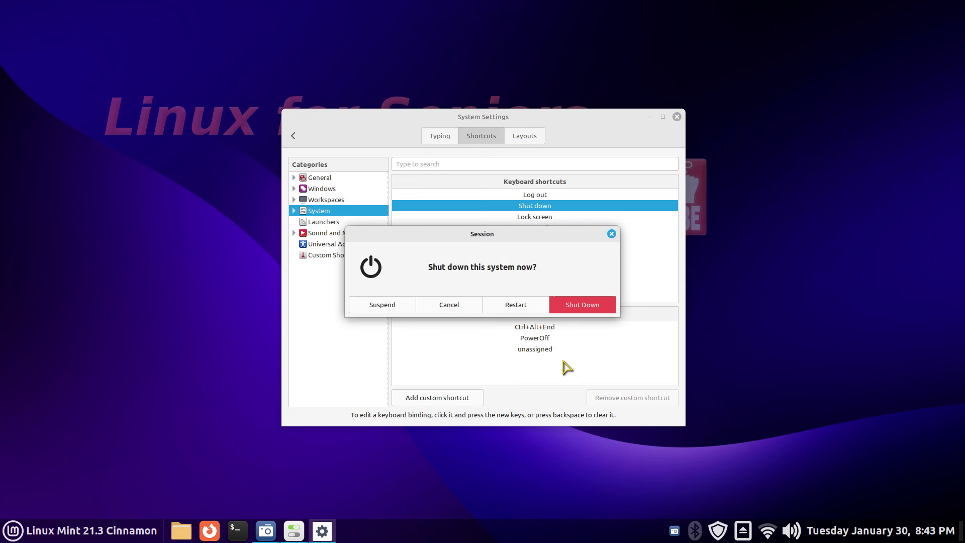
{"action": "left_click", "coordinate": [612, 235]}
Step: Test Log out's Ctrl+Alt+Delete and Shut down's Ctrl+Alt+End, then raise shutdown from the main menu
{"action": "left_click", "coordinate": [557, 197]}
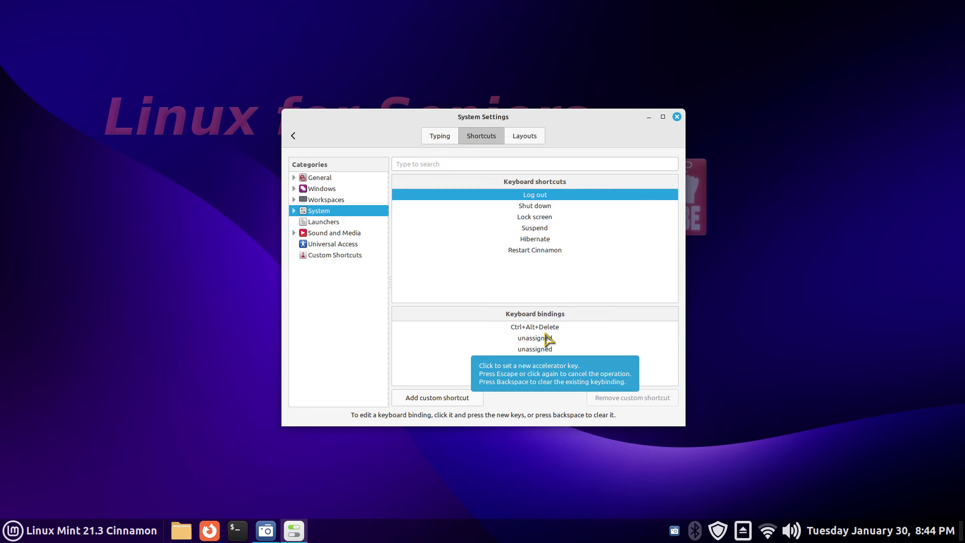
{"action": "key", "text": "ctrl+alt+Delete"}
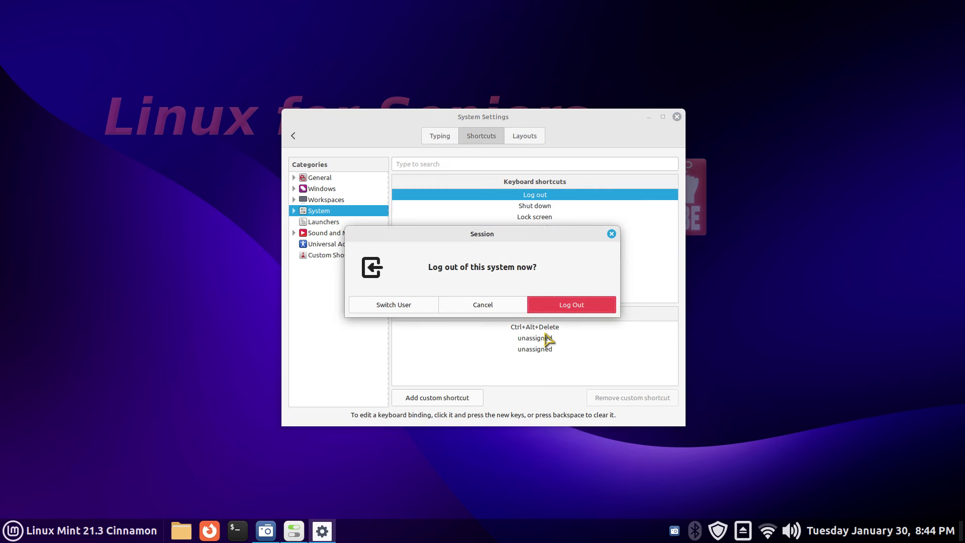
{"action": "left_click", "coordinate": [611, 234]}
{"action": "left_click", "coordinate": [552, 208]}
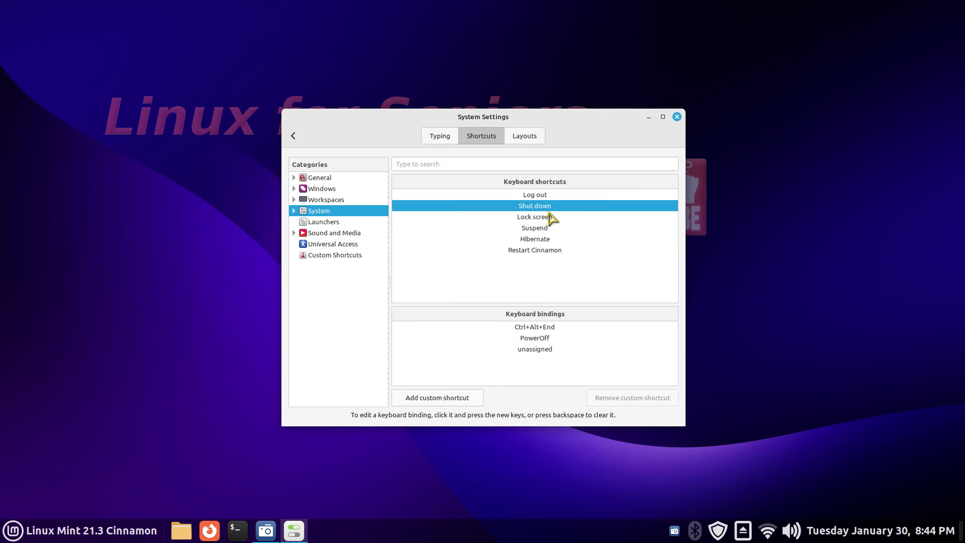
{"action": "key", "text": "ctrl+alt+End"}
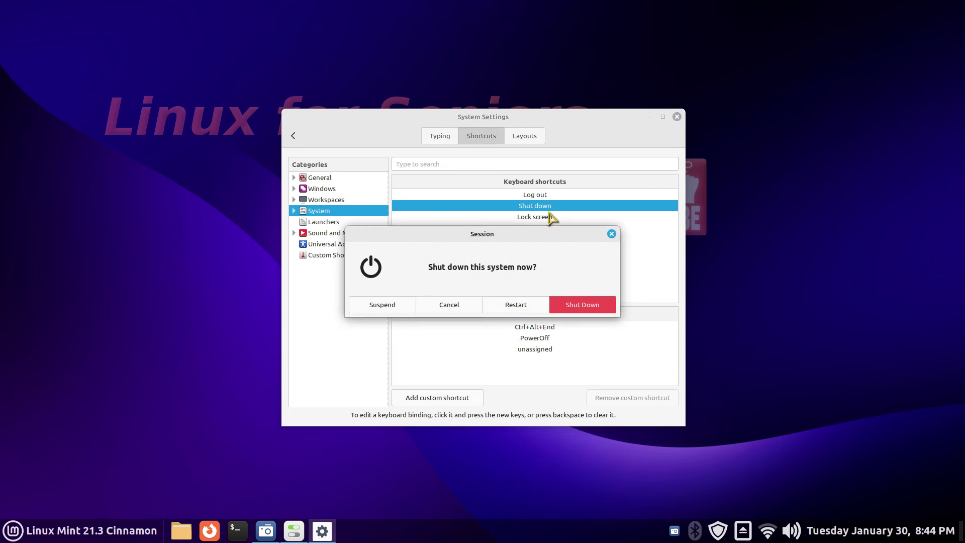
{"action": "left_click", "coordinate": [611, 233]}
{"action": "left_click", "coordinate": [15, 529]}
{"action": "left_click", "coordinate": [28, 490]}
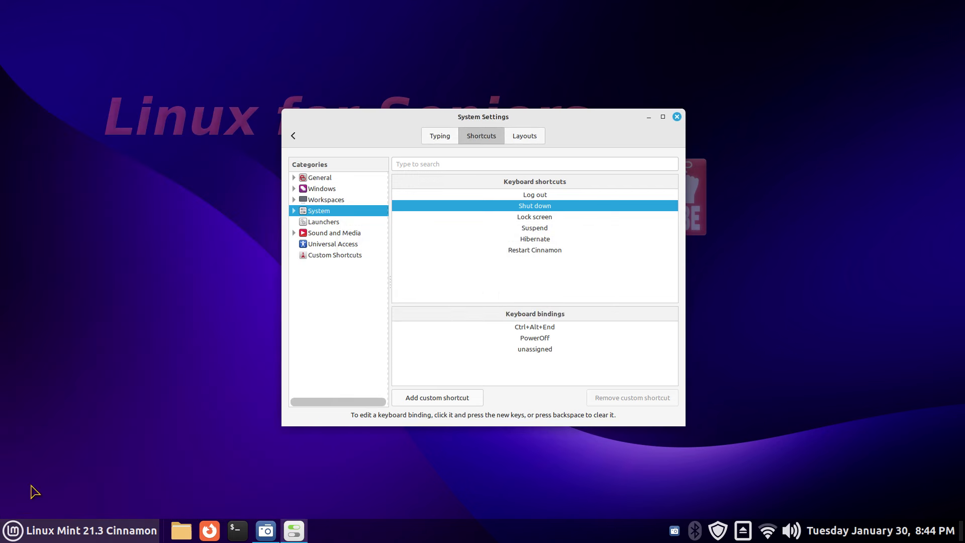
Step: Add F12 as Shut down's third binding and confirm it shows the shutdown prompt
{"action": "left_click", "coordinate": [611, 233]}
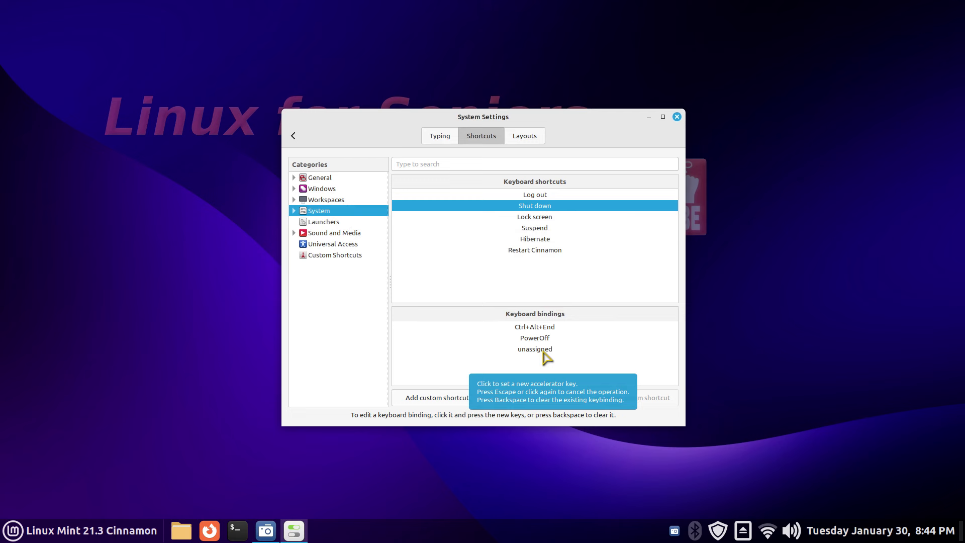
{"action": "left_click", "coordinate": [543, 351]}
{"action": "left_click", "coordinate": [542, 353]}
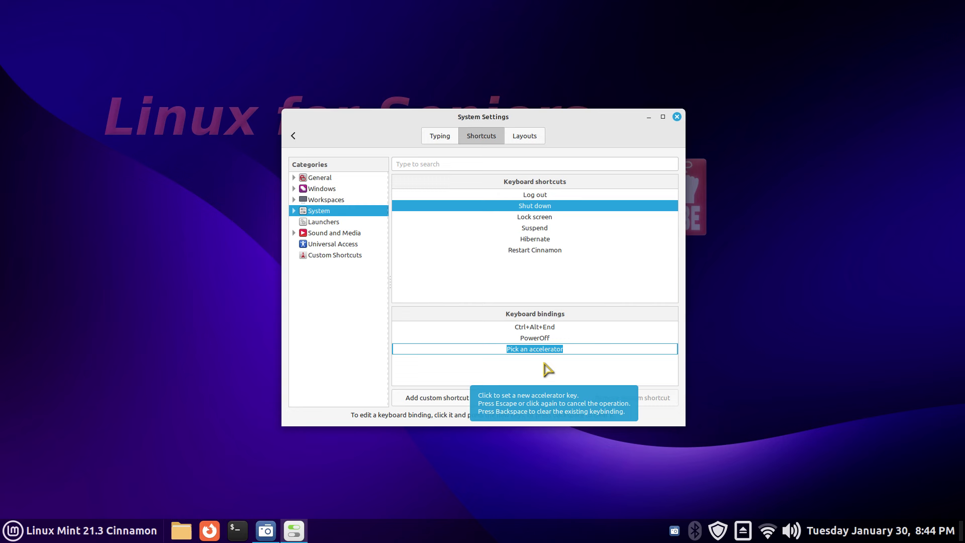
{"action": "key", "text": "F12"}
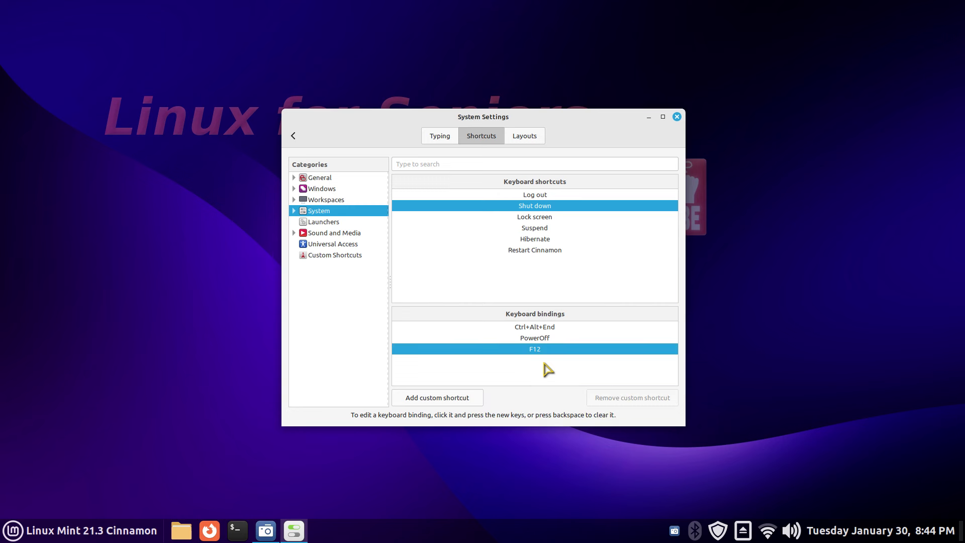
{"action": "key", "text": "F12"}
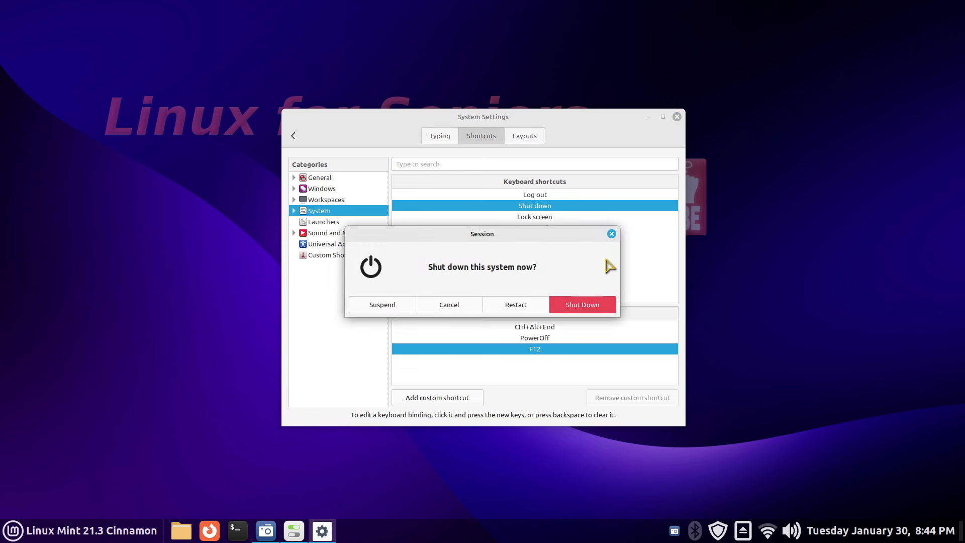
{"action": "left_click", "coordinate": [611, 233]}
Step: Open Screenshots and Recording and inspect the Take a screenshot and window screenshot bindings
{"action": "left_click", "coordinate": [294, 210]}
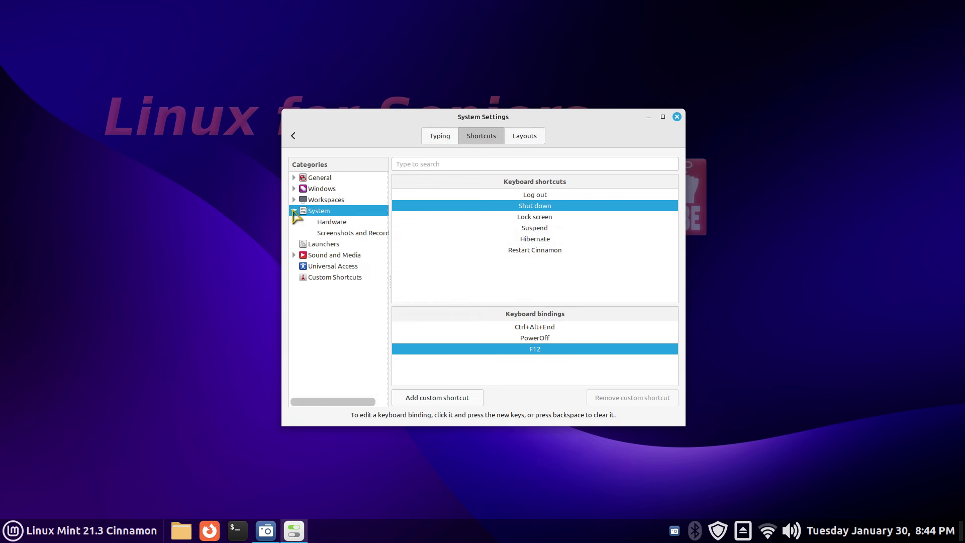
{"action": "left_click", "coordinate": [336, 232]}
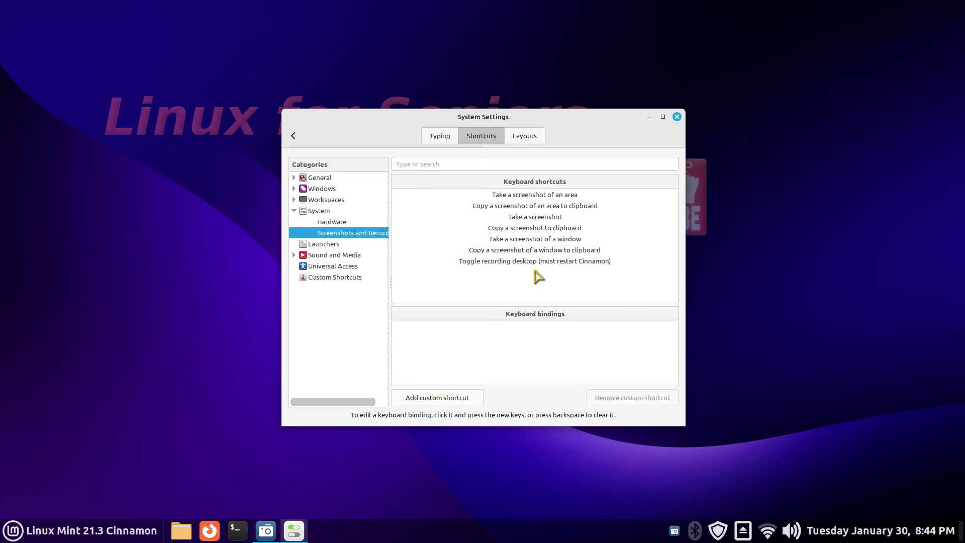
{"action": "left_click", "coordinate": [527, 217]}
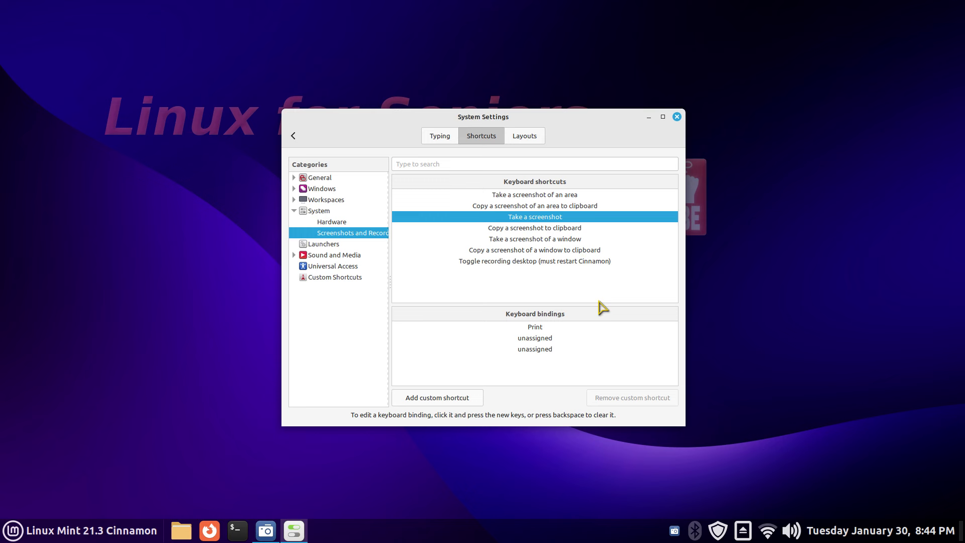
{"action": "left_click", "coordinate": [533, 329]}
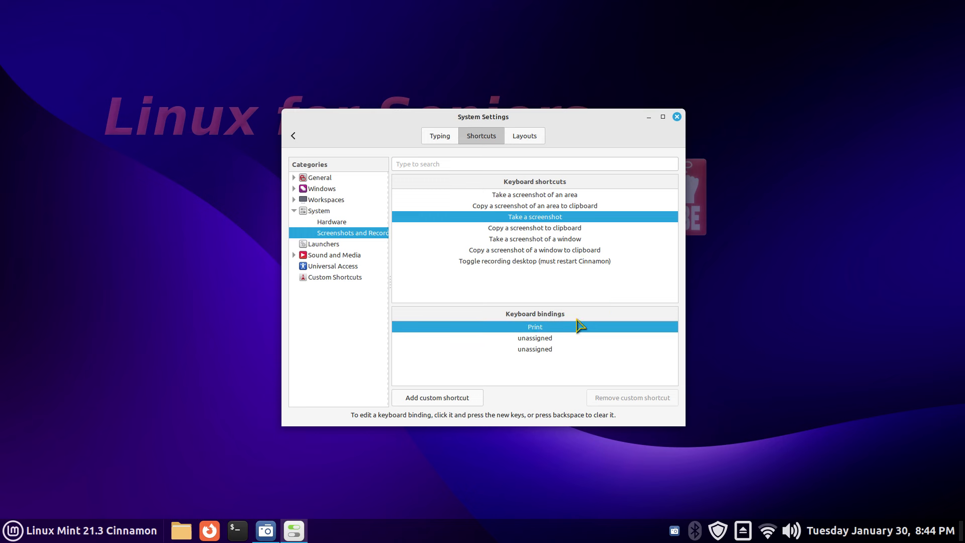
{"action": "left_click", "coordinate": [549, 239]}
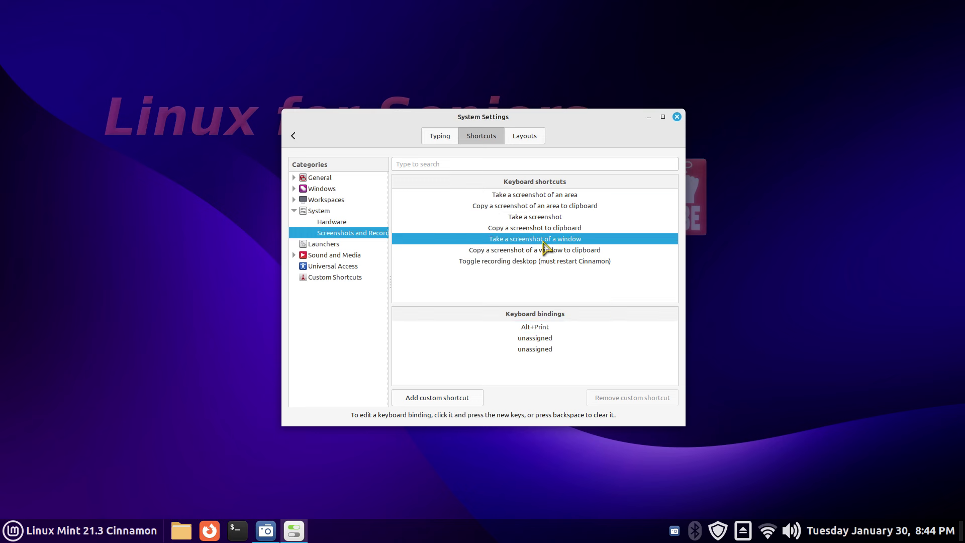
{"action": "left_click", "coordinate": [534, 329]}
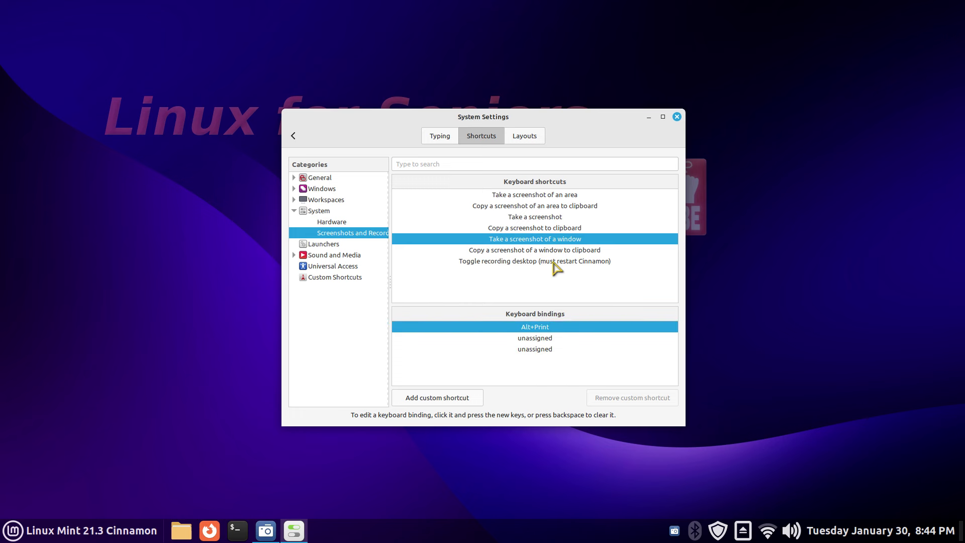
{"action": "left_click", "coordinate": [538, 220]}
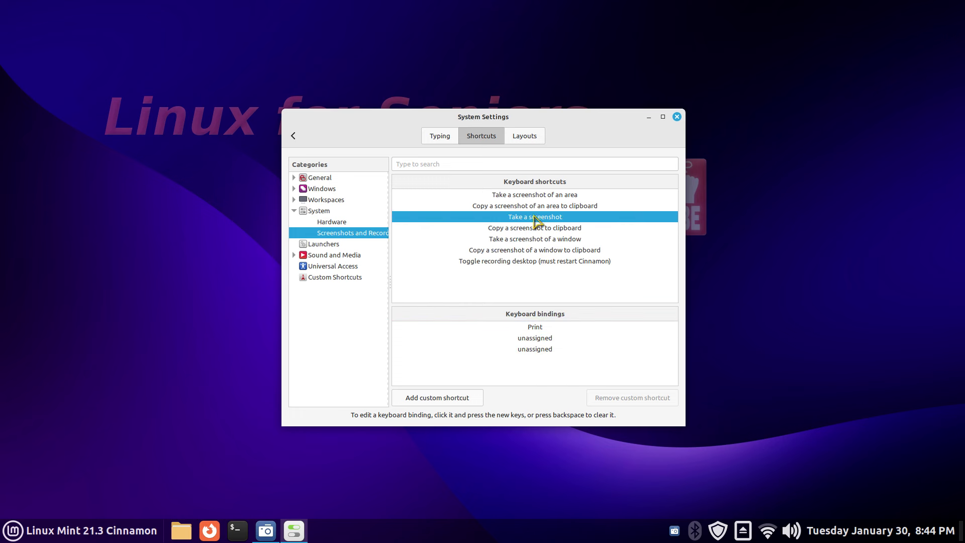
Step: Add F12 as Take a screenshot's second key, taking it from Shut down, and test it
{"action": "left_click", "coordinate": [529, 339]}
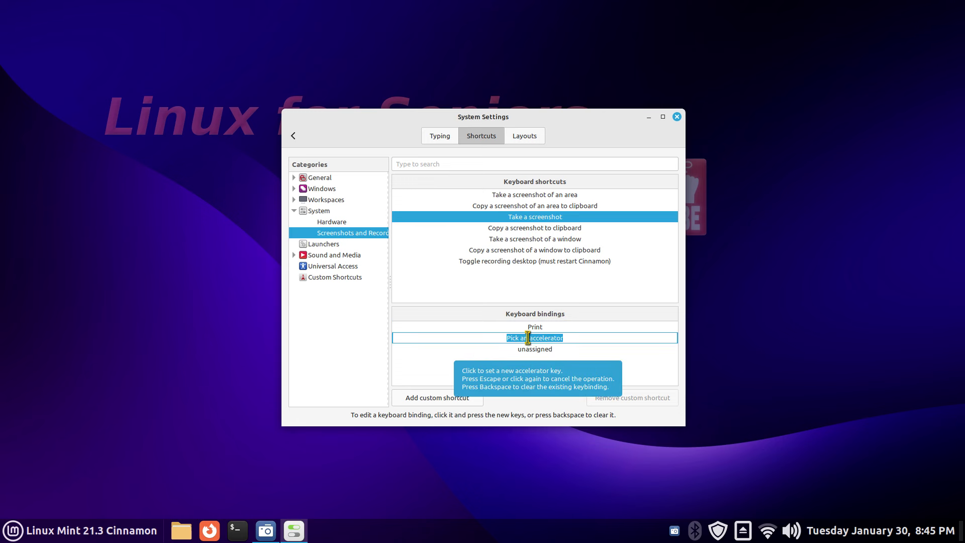
{"action": "key", "text": "F12"}
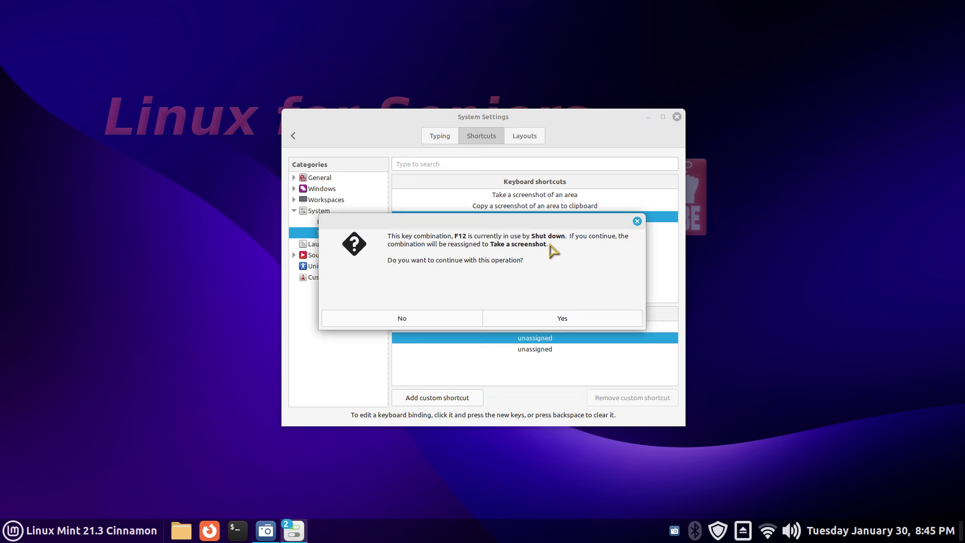
{"action": "left_click", "coordinate": [563, 319]}
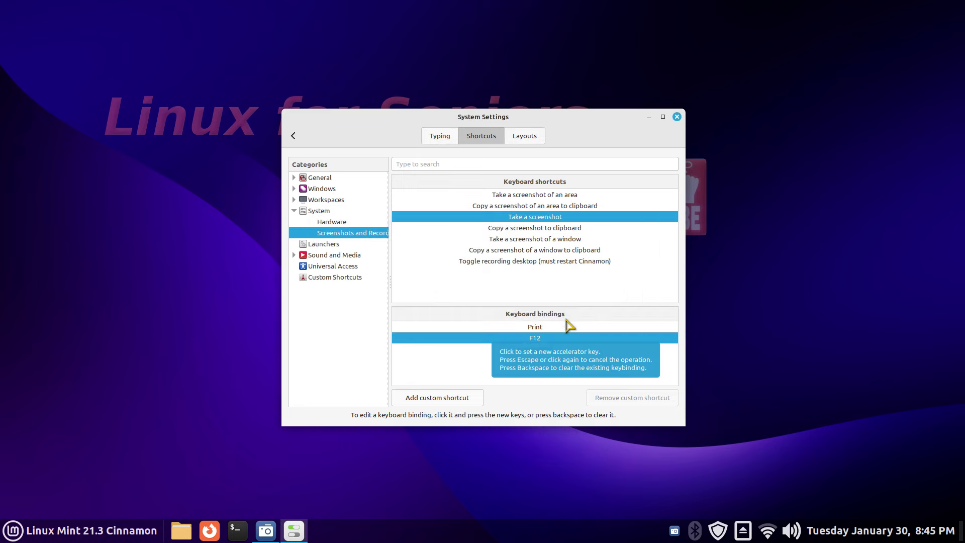
{"action": "key", "text": "F12"}
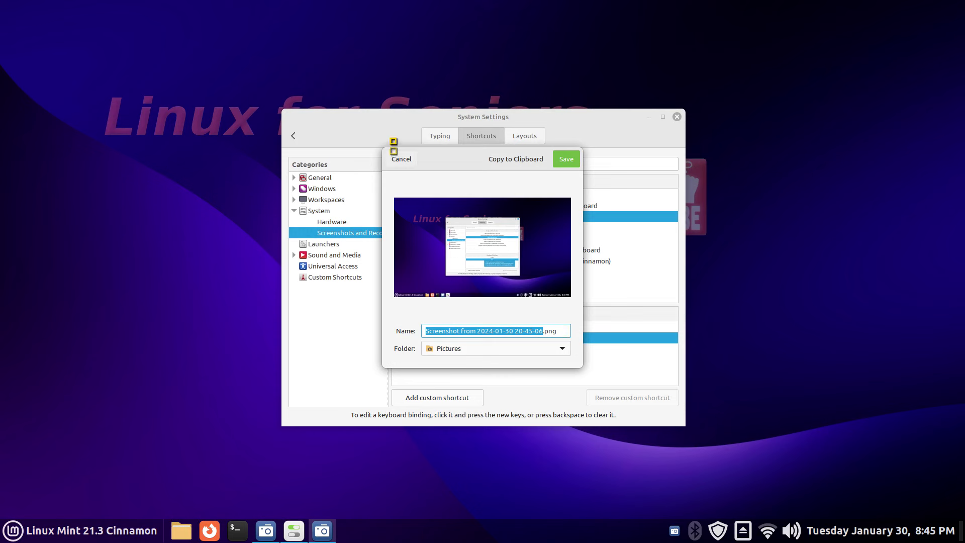
{"action": "left_click", "coordinate": [397, 160]}
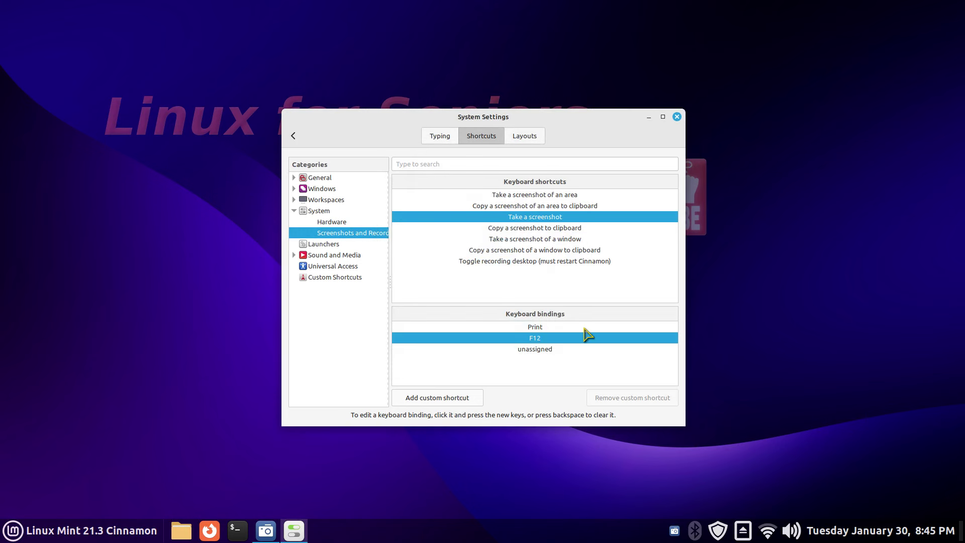
Step: Bind F12 to Take a screenshot of a window, taking it from Take a screenshot, and test it
{"action": "left_click", "coordinate": [535, 244]}
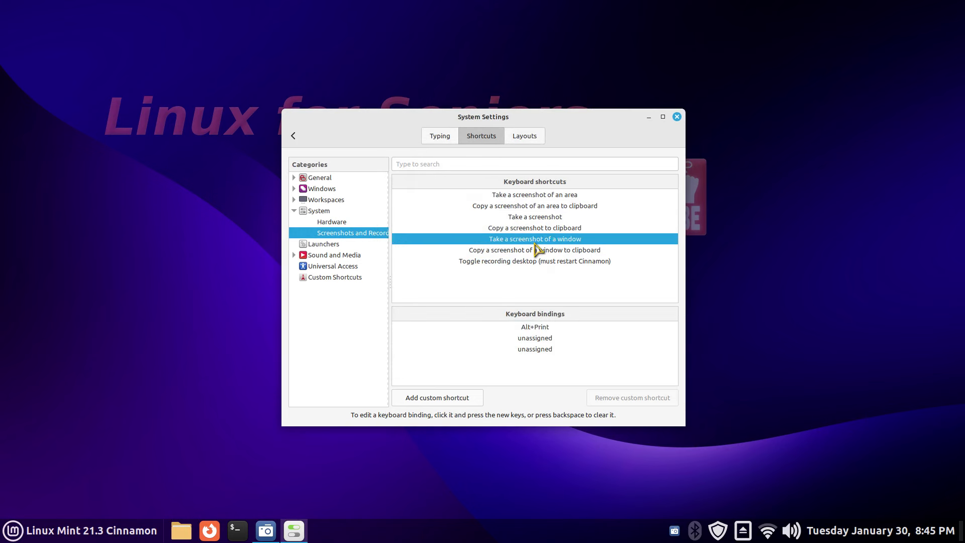
{"action": "left_click", "coordinate": [535, 338]}
{"action": "left_click", "coordinate": [535, 338]}
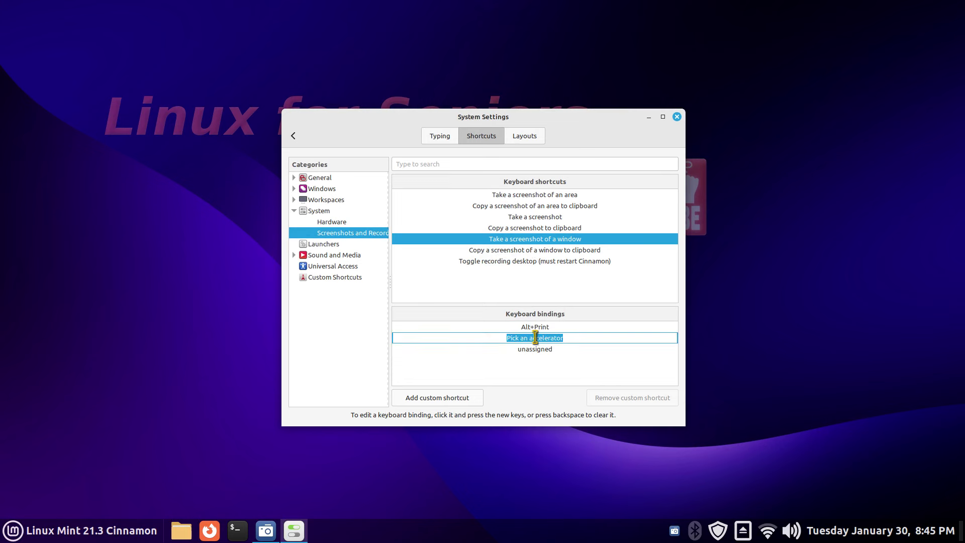
{"action": "key", "text": "F12"}
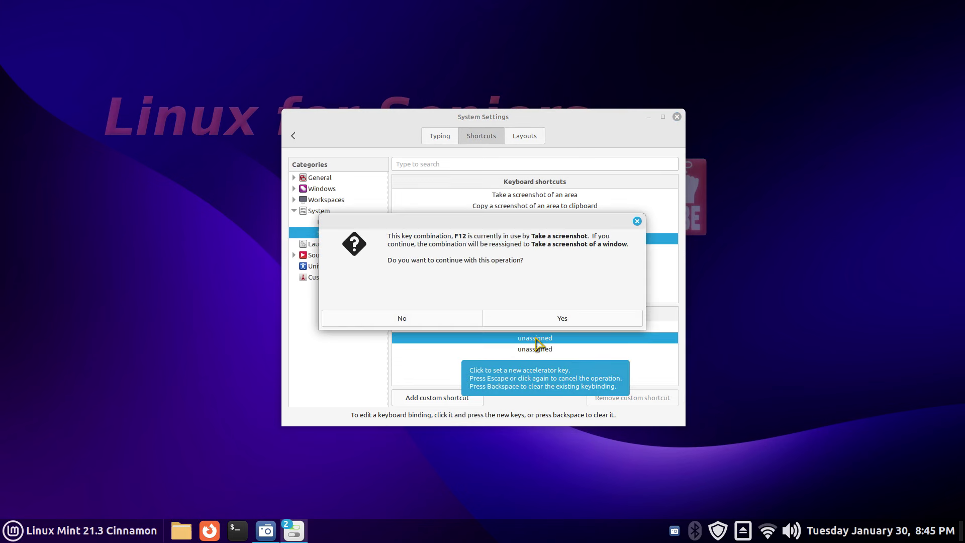
{"action": "left_click", "coordinate": [552, 319]}
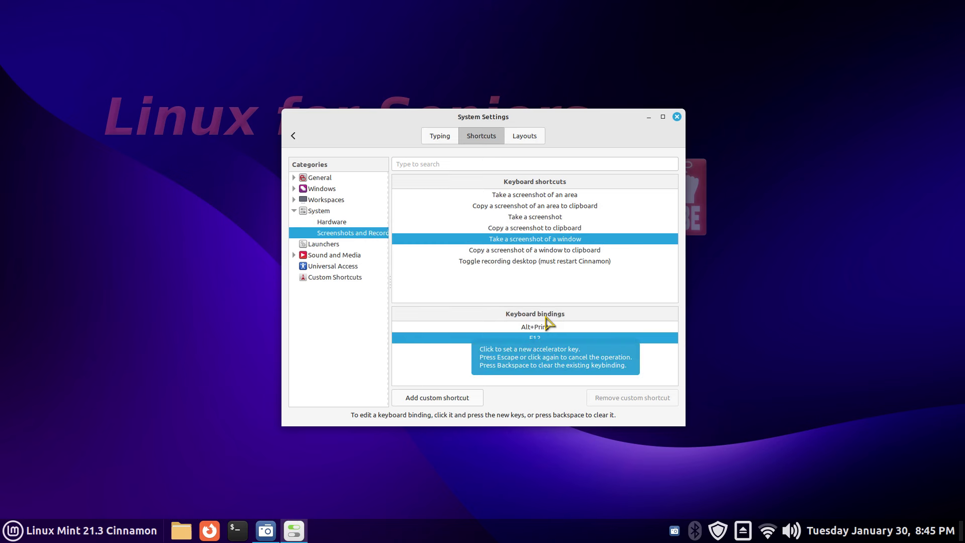
{"action": "key", "text": "F12"}
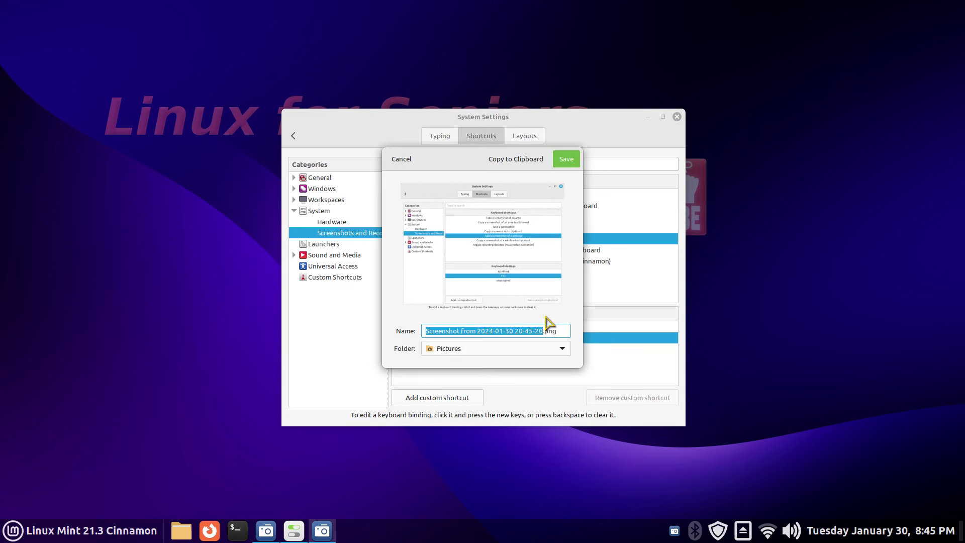
{"action": "left_click", "coordinate": [402, 158]}
Step: Rebind F12 to Take a screenshot, taking it back from the window screenshot shortcut
{"action": "left_click", "coordinate": [542, 220]}
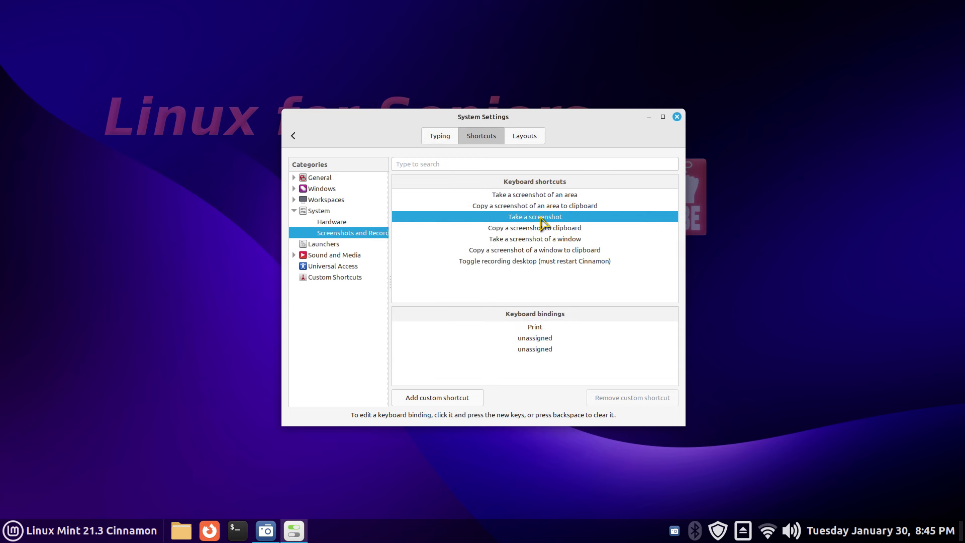
{"action": "left_click", "coordinate": [539, 338]}
{"action": "left_click", "coordinate": [539, 339]}
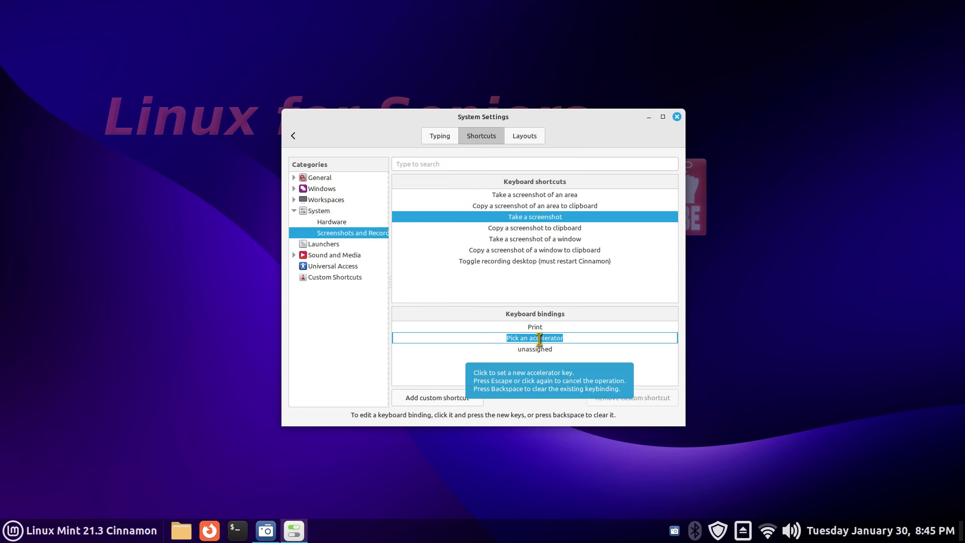
{"action": "key", "text": "F12"}
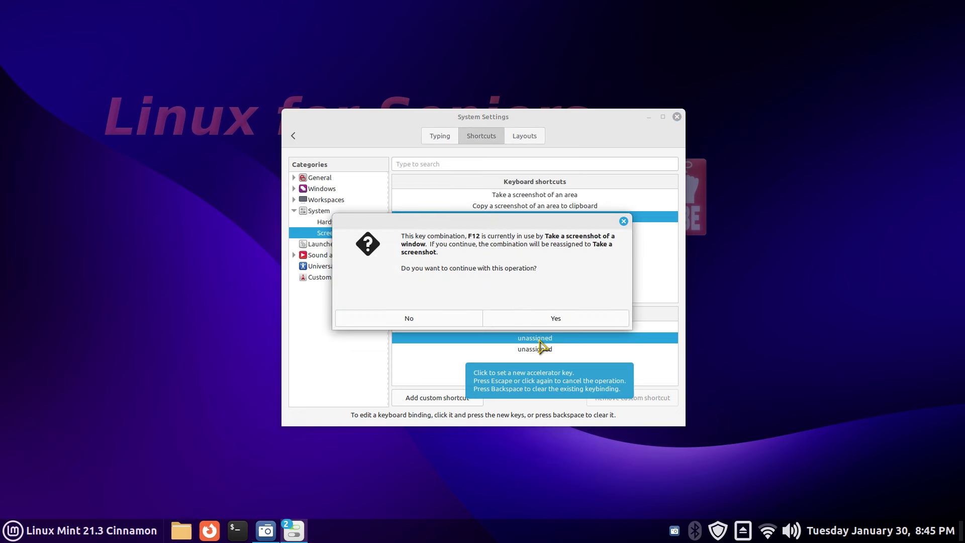
{"action": "left_click", "coordinate": [555, 319]}
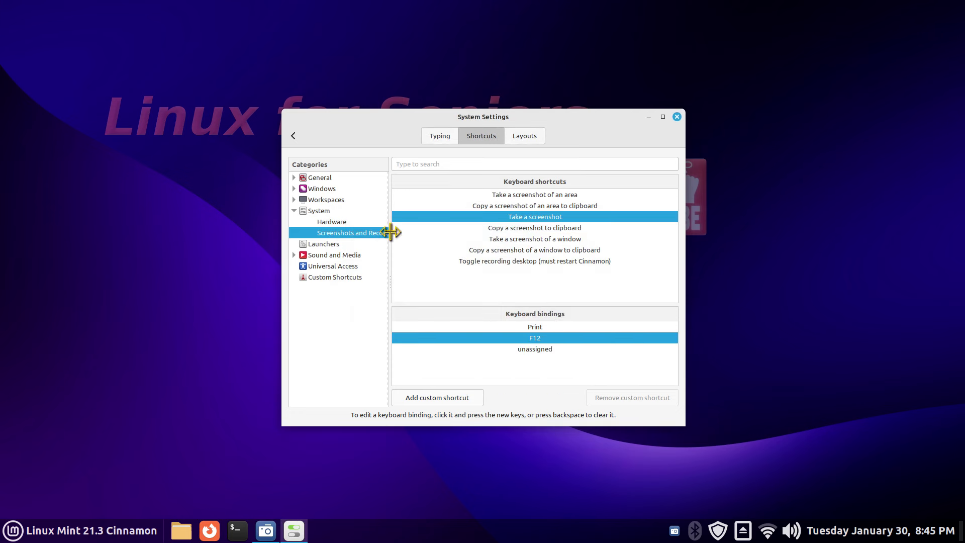
{"action": "left_click", "coordinate": [312, 213]}
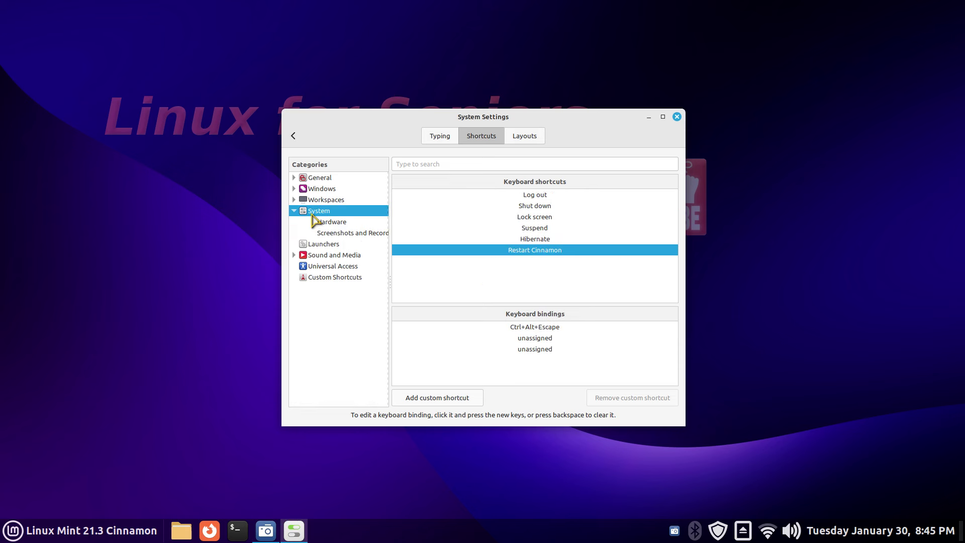
Step: Move F12 from Take a screenshot to Shut down's third binding and test the shutdown prompt
{"action": "left_click", "coordinate": [528, 207]}
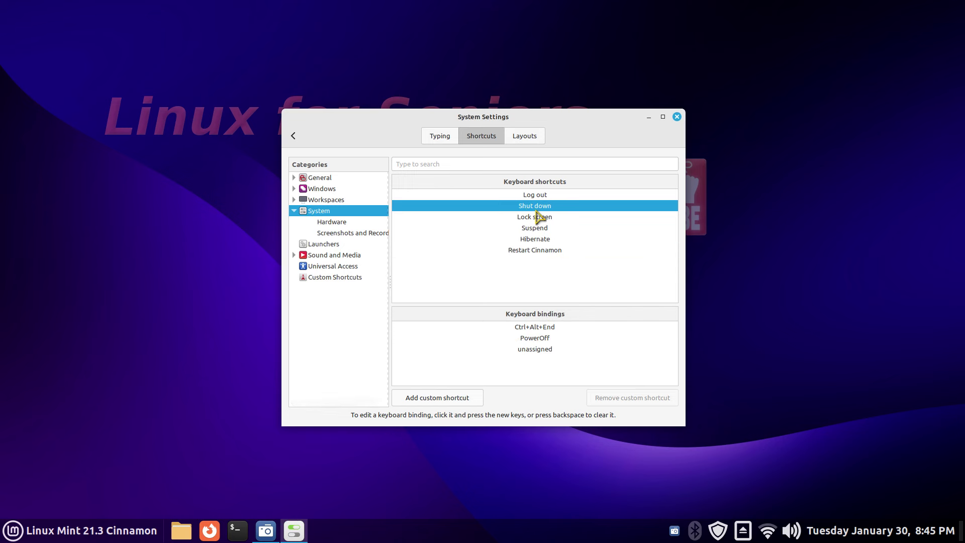
{"action": "left_click", "coordinate": [531, 349]}
{"action": "left_click", "coordinate": [530, 349]}
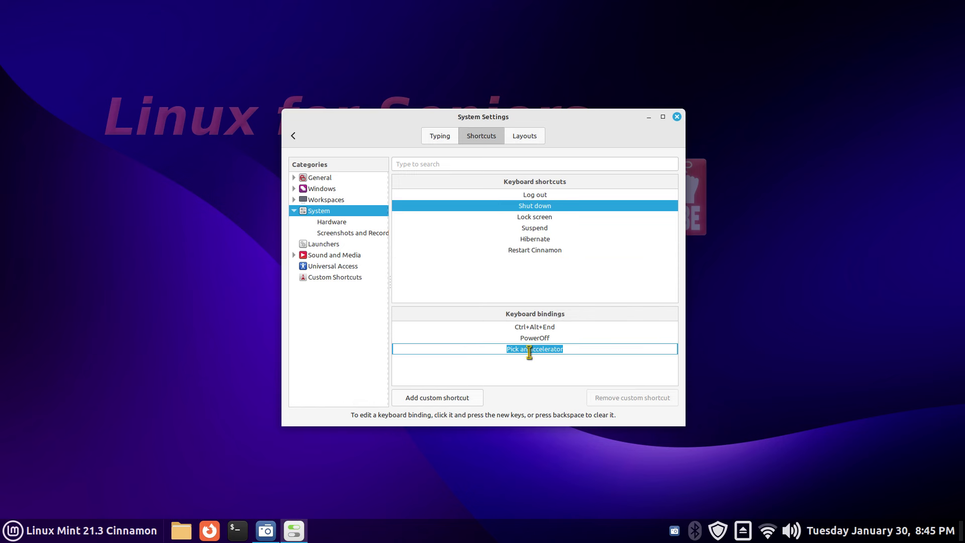
{"action": "key", "text": "F12"}
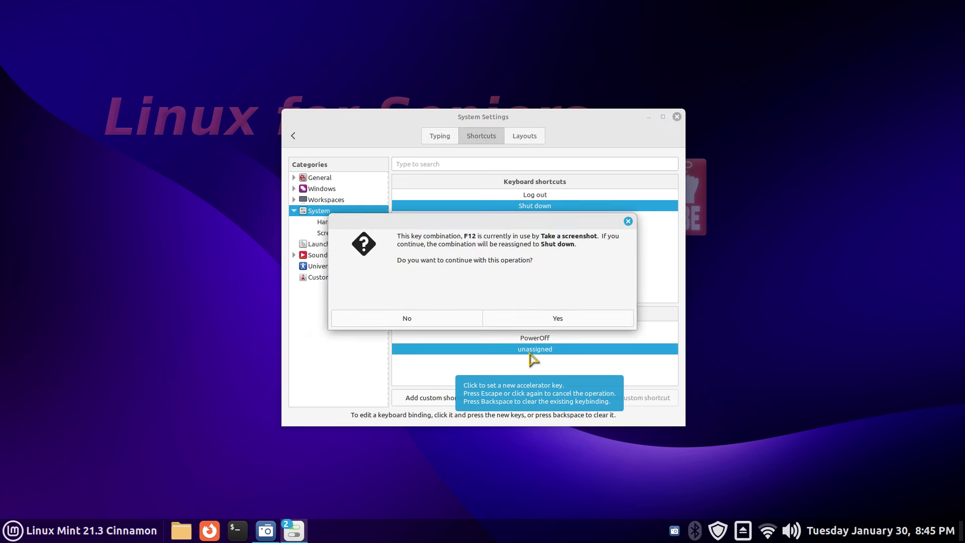
{"action": "left_click", "coordinate": [560, 327]}
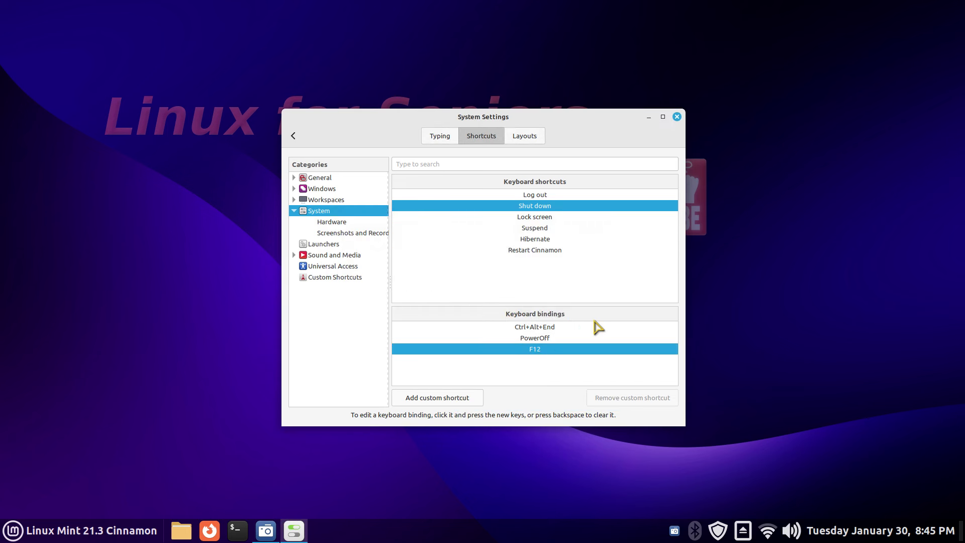
{"action": "key", "text": "F12"}
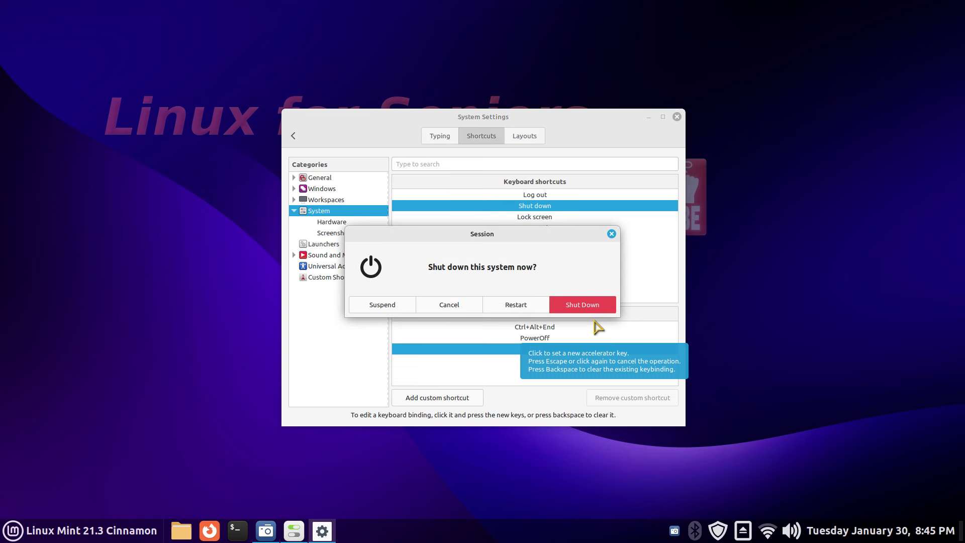
{"action": "left_click", "coordinate": [611, 234]}
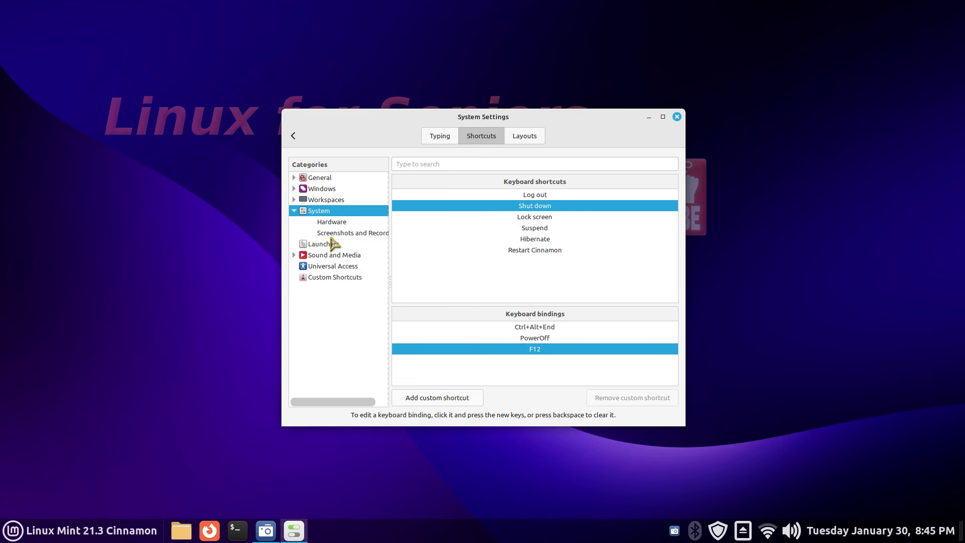
{"action": "left_click", "coordinate": [335, 233]}
Step: Add Ctrl+F12 as Take a screenshot's second binding, test it, then raise the shutdown prompt
{"action": "left_click", "coordinate": [526, 218]}
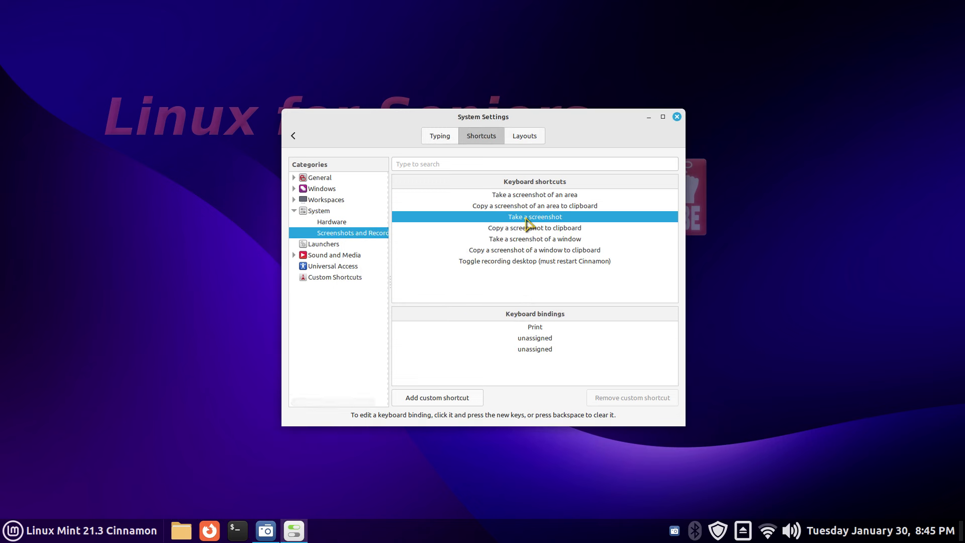
{"action": "left_click", "coordinate": [535, 338]}
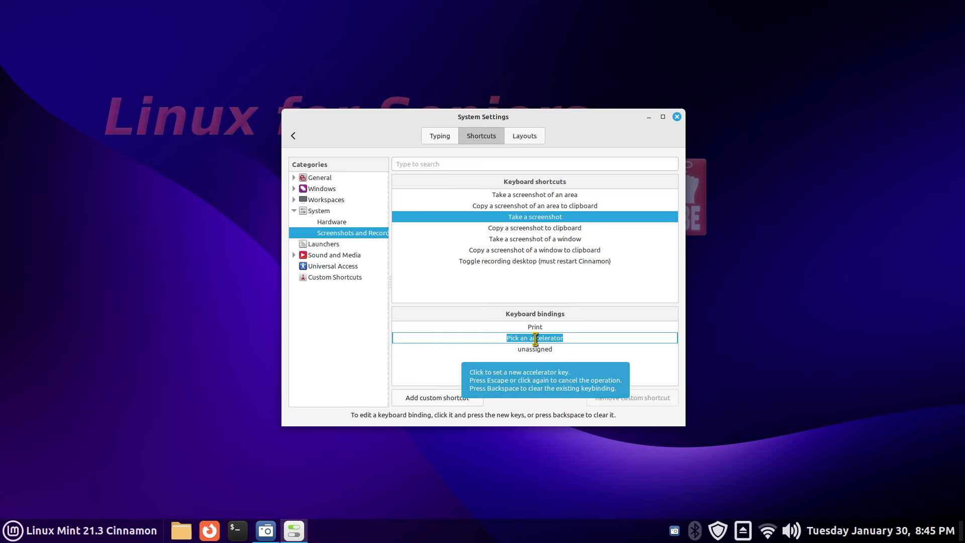
{"action": "key", "text": "ctrl+F12"}
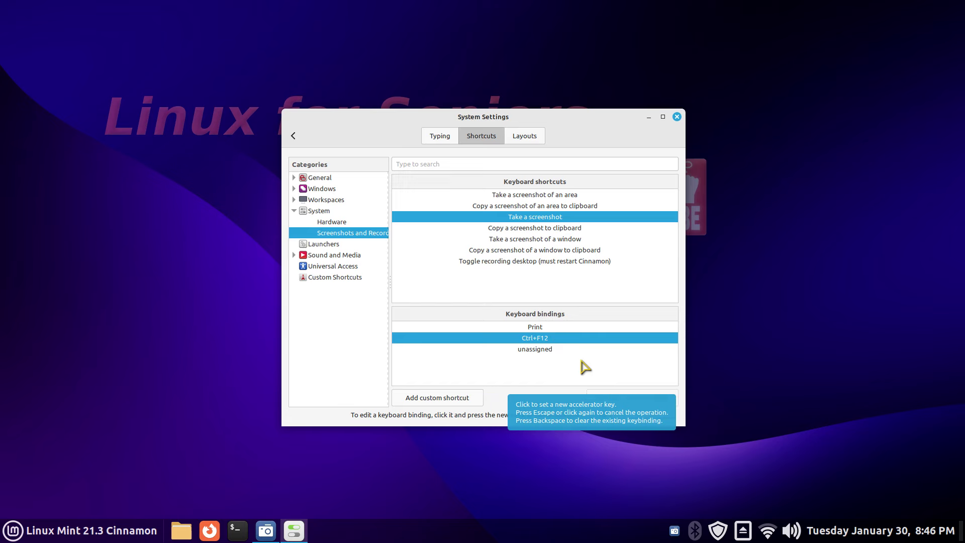
{"action": "key", "text": "ctrl+F12"}
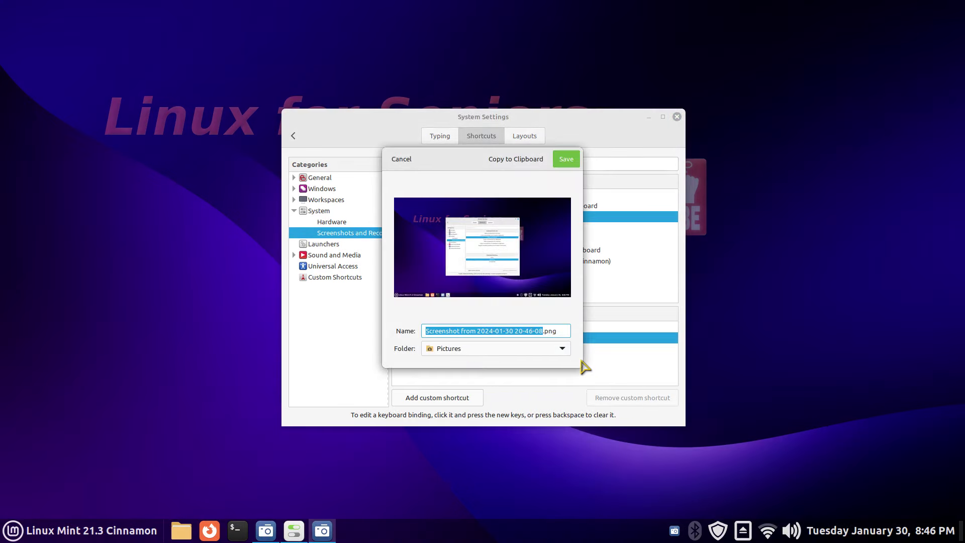
{"action": "left_click", "coordinate": [402, 160]}
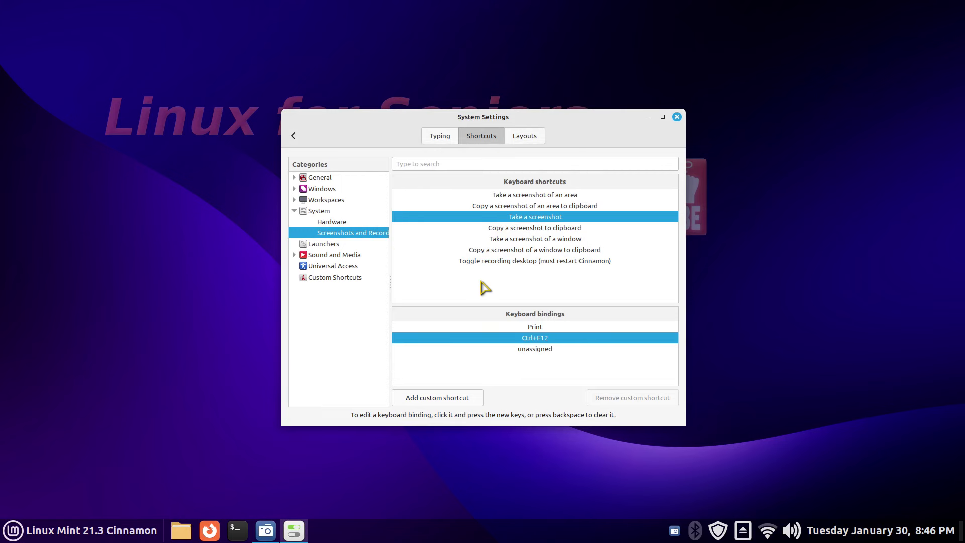
{"action": "key", "text": "ctrl+alt+End"}
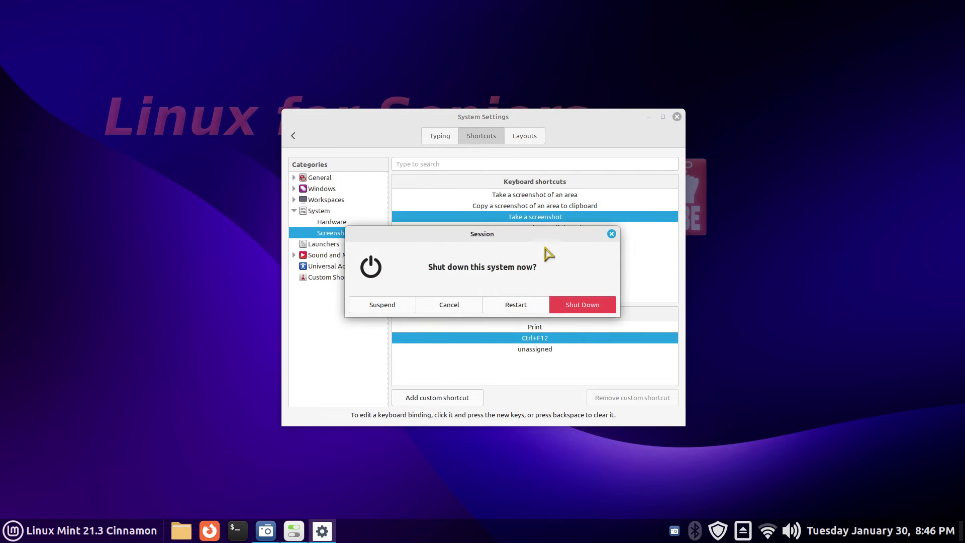
Step: Dismiss the shutdown prompt and view Windows bindings for Unmaximize, Minimize and Close window (Alt+F4)
{"action": "left_click", "coordinate": [611, 234]}
{"action": "left_click", "coordinate": [321, 189]}
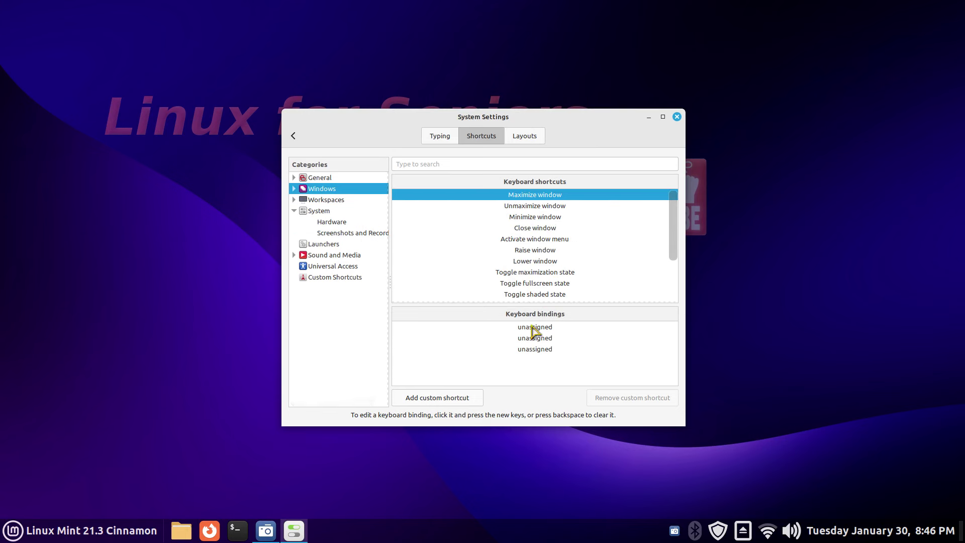
{"action": "left_click", "coordinate": [528, 207]}
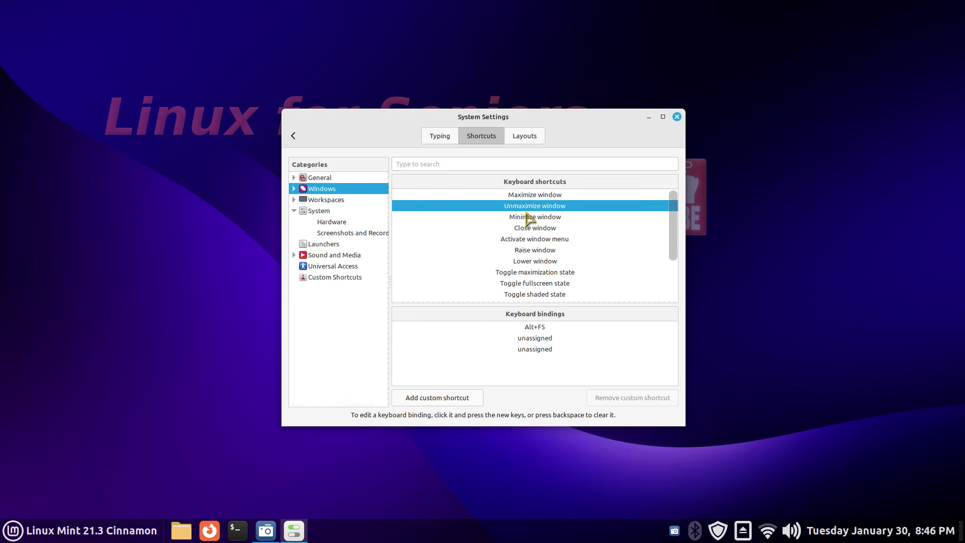
{"action": "left_click", "coordinate": [526, 217]}
{"action": "left_click", "coordinate": [530, 228]}
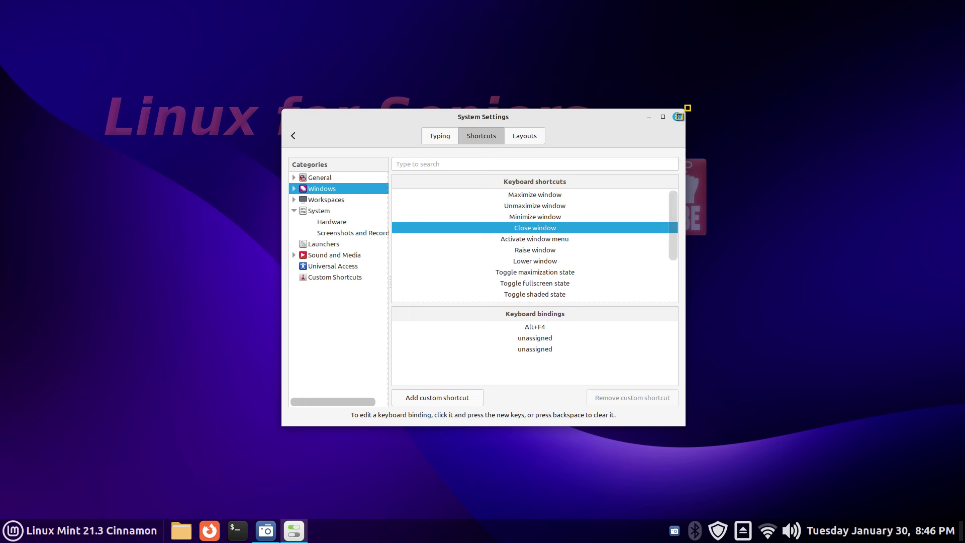
Step: Close the System Settings window so only the wallpaper and panel remain
{"action": "left_click", "coordinate": [677, 117]}
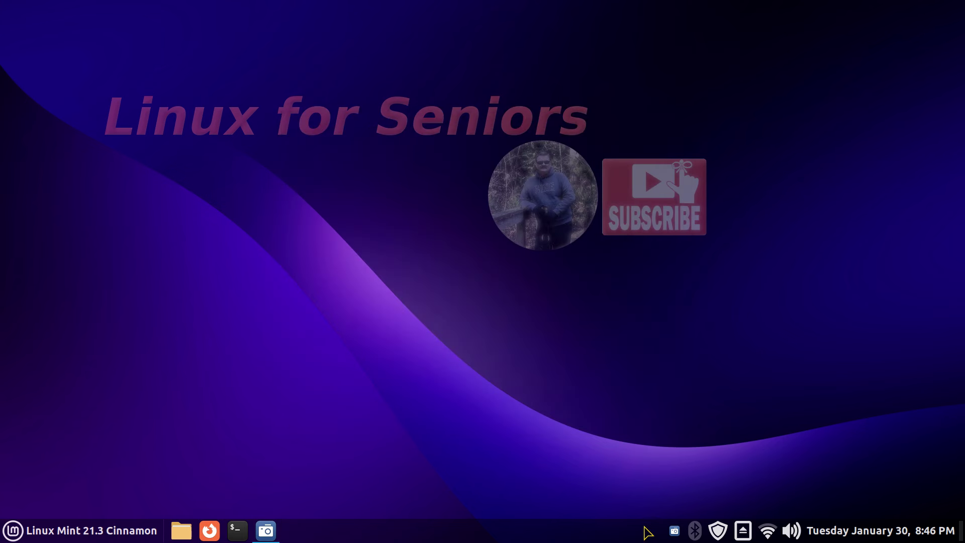